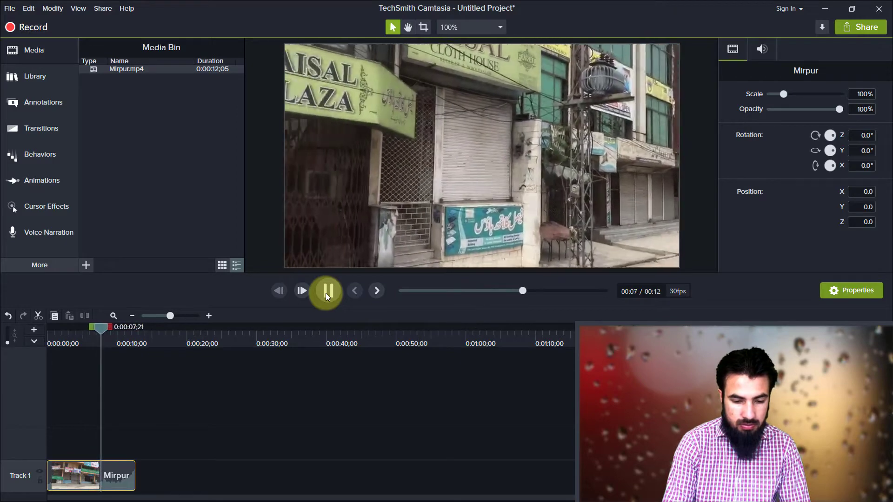
Step: Stop playback, return the playhead to the start, and paste a copy of the Mirpur clip onto Track 2
{"action": "left_click", "coordinate": [328, 292]}
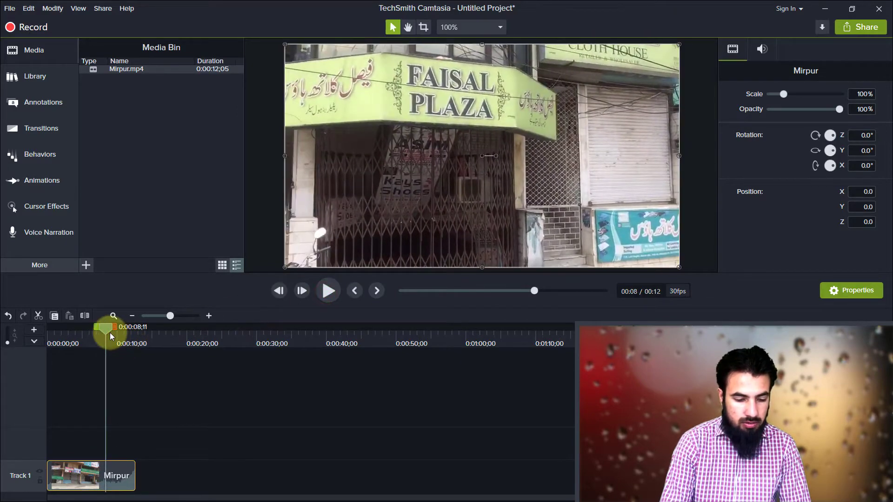
{"action": "left_click_drag", "start_coordinate": [110, 333], "coordinate": [40, 342]}
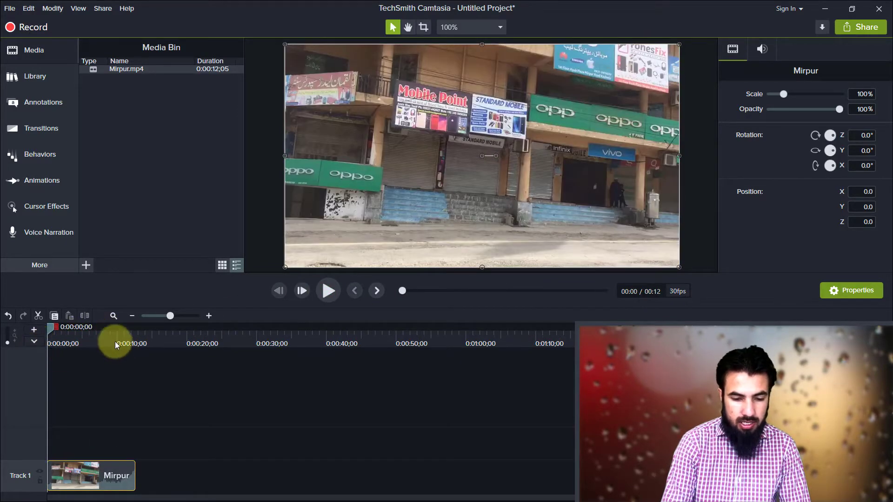
{"action": "right_click", "coordinate": [108, 479]}
{"action": "left_click", "coordinate": [104, 450]}
{"action": "left_click", "coordinate": [77, 481]}
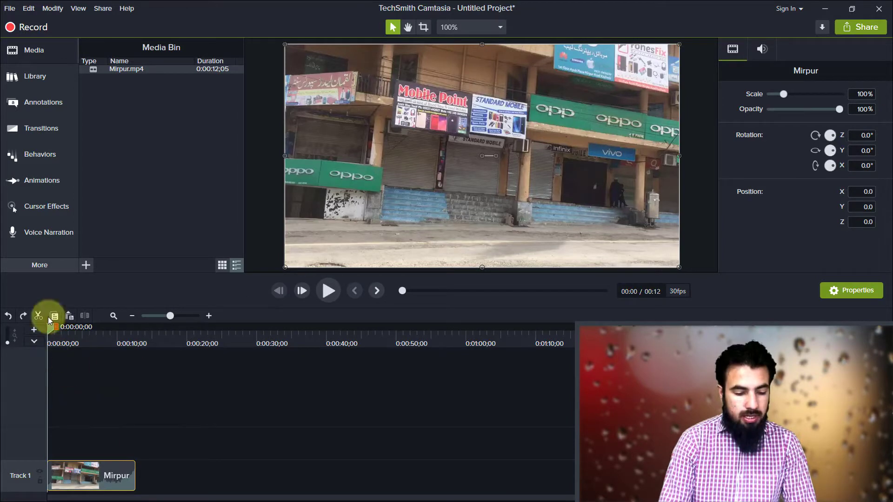
{"action": "left_click", "coordinate": [69, 317]}
{"action": "left_click", "coordinate": [90, 388]}
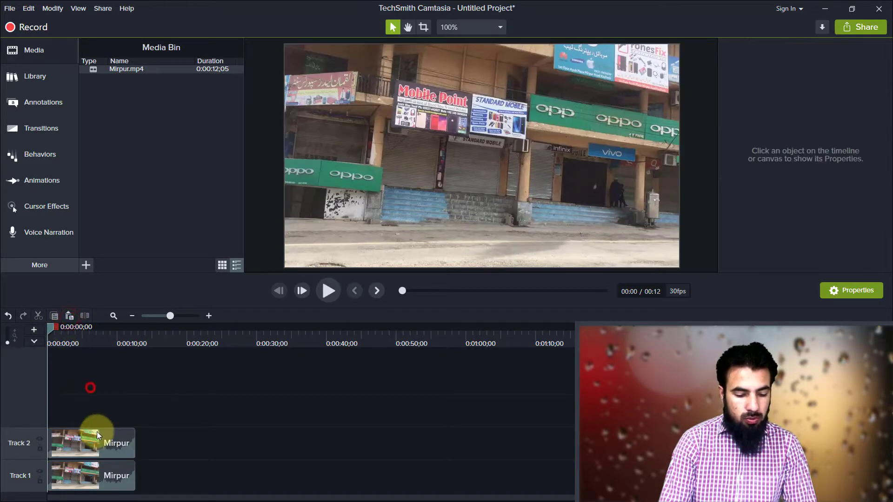
Step: Select both Mirpur clips and crop away their right half up to the middle of the canvas
{"action": "left_click", "coordinate": [98, 438]}
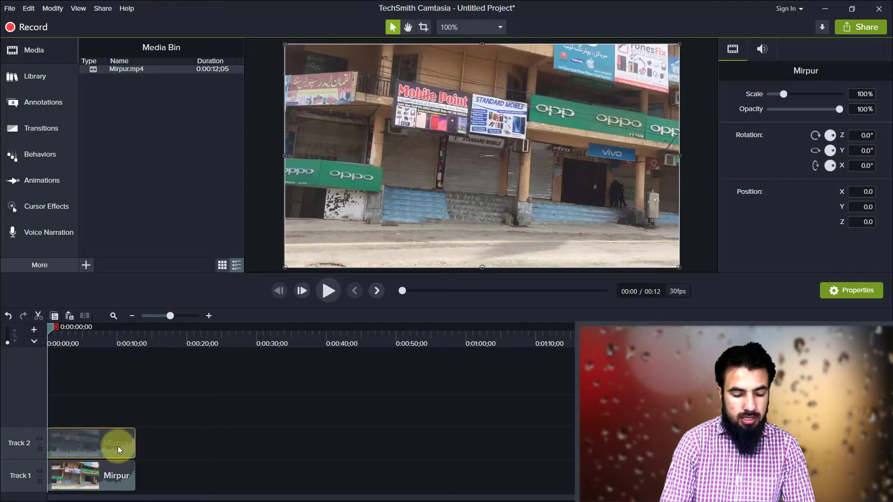
{"action": "left_click", "coordinate": [107, 475]}
{"action": "left_click_drag", "start_coordinate": [147, 449], "coordinate": [138, 471]}
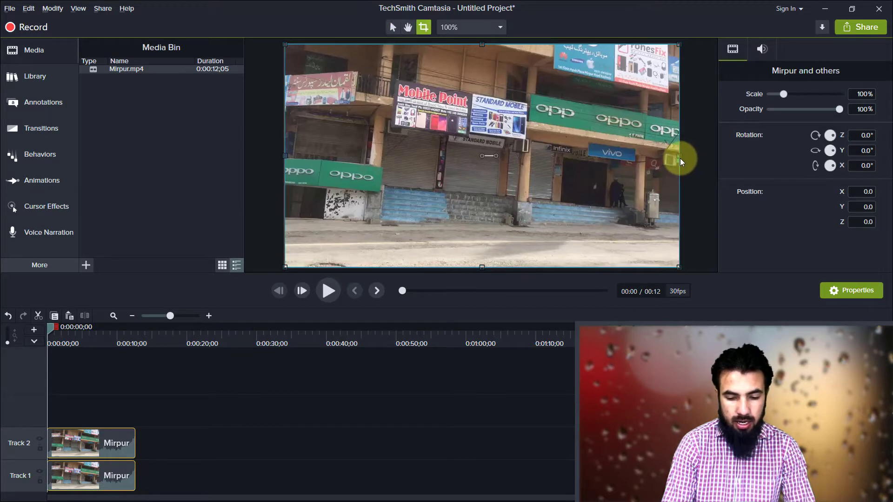
{"action": "left_click_drag", "start_coordinate": [679, 156], "coordinate": [484, 181]}
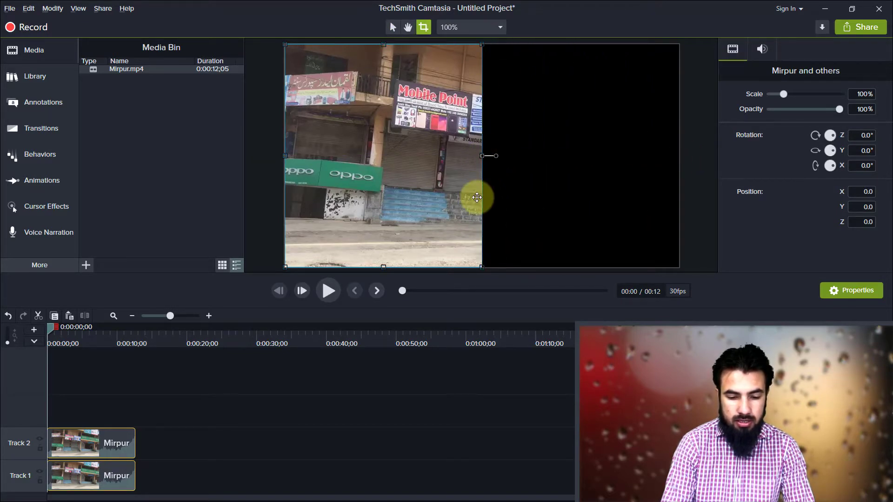
Step: Move the cropped Track 2 clip to the right half of the canvas at X position 424, beside the Track 1 clip
{"action": "left_click", "coordinate": [382, 191]}
{"action": "left_click_drag", "start_coordinate": [373, 163], "coordinate": [560, 163]}
{"action": "left_click", "coordinate": [352, 394]}
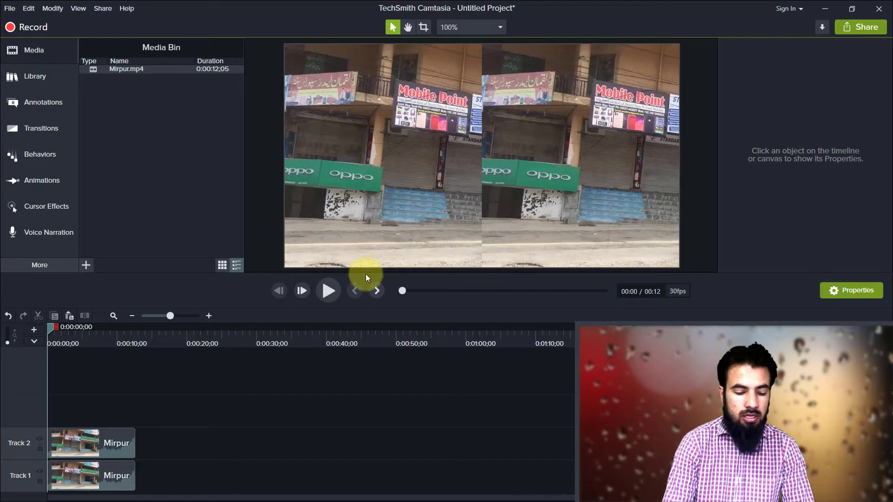
Step: Apply the Color Adjustment visual effect to the Mirpur clip on Track 2
{"action": "left_click", "coordinate": [75, 441]}
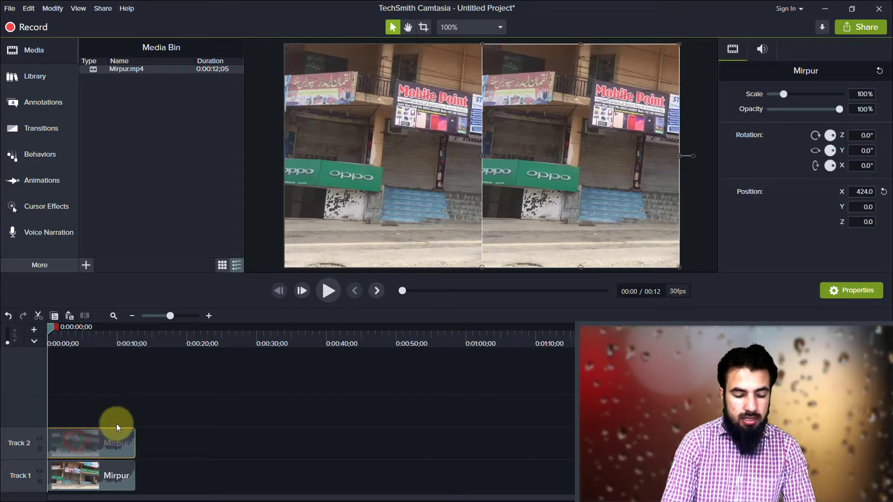
{"action": "left_click_drag", "start_coordinate": [154, 452], "coordinate": [129, 464]}
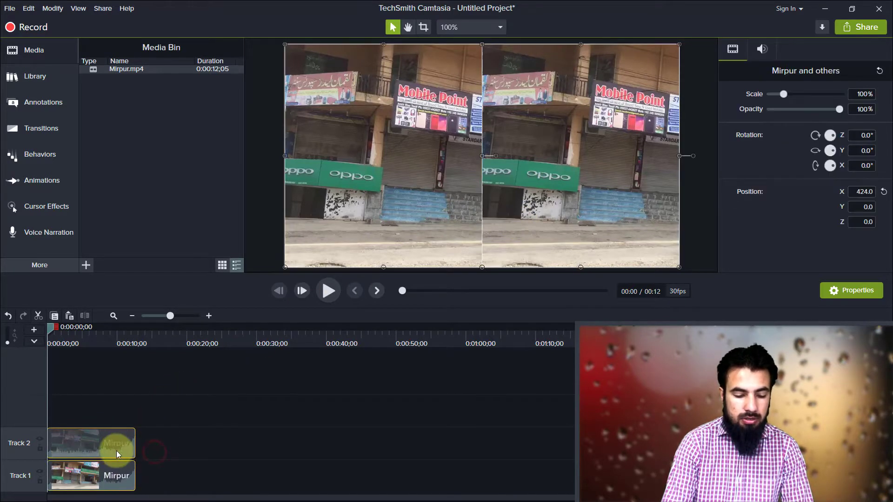
{"action": "left_click", "coordinate": [116, 451]}
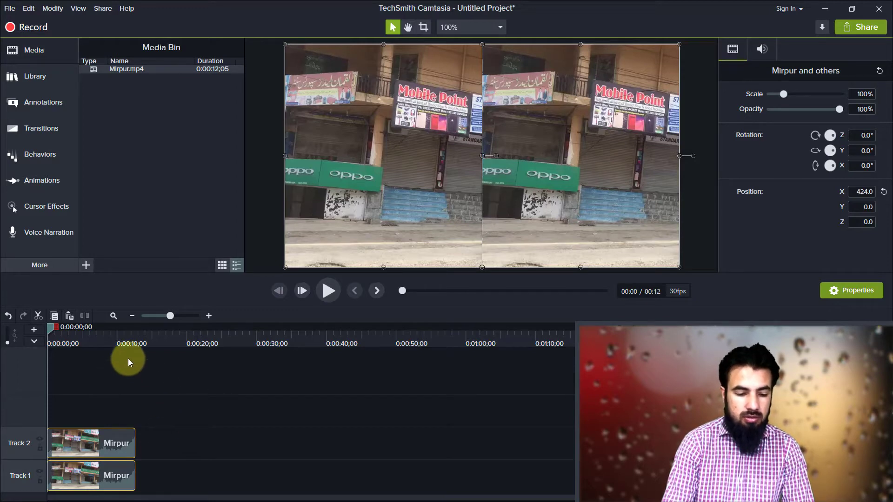
{"action": "left_click", "coordinate": [43, 269]}
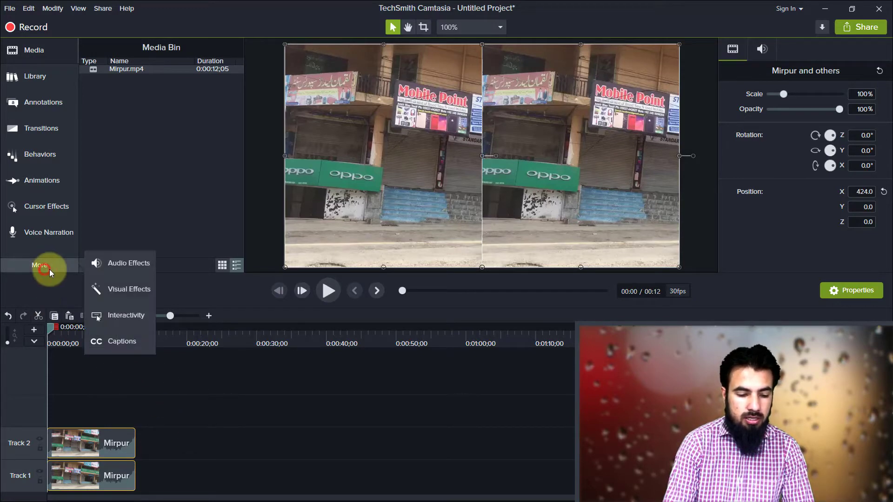
{"action": "left_click", "coordinate": [117, 287]}
{"action": "right_click", "coordinate": [197, 149]}
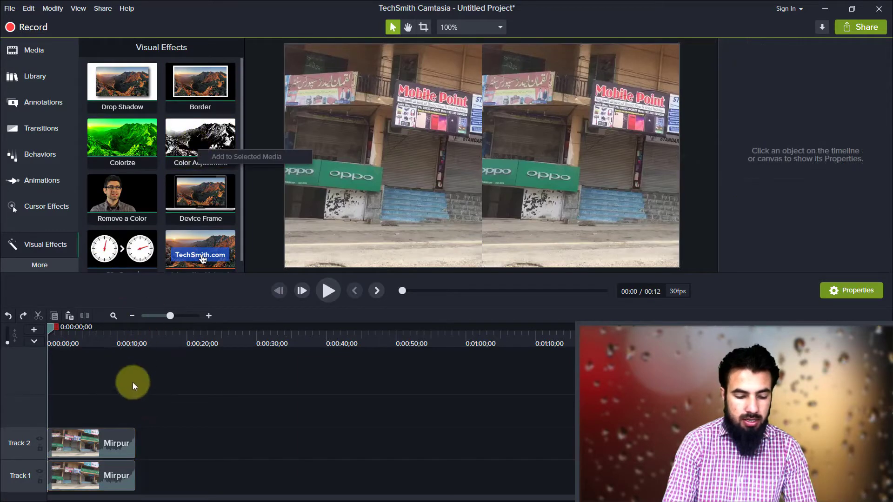
{"action": "left_click", "coordinate": [119, 400]}
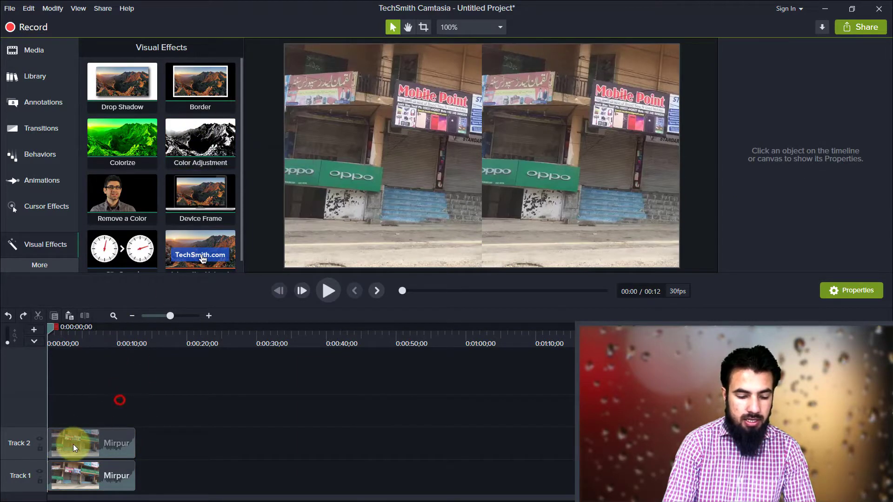
{"action": "left_click", "coordinate": [74, 444]}
{"action": "left_click", "coordinate": [77, 478]}
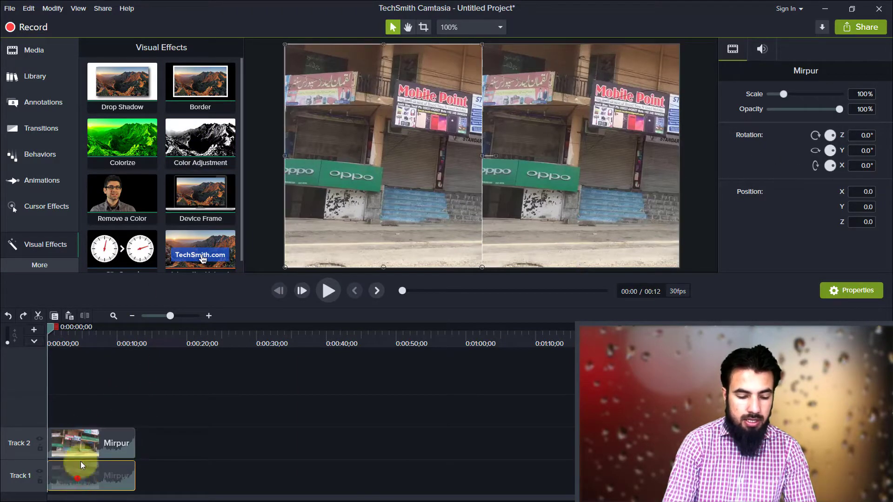
{"action": "left_click", "coordinate": [81, 435]}
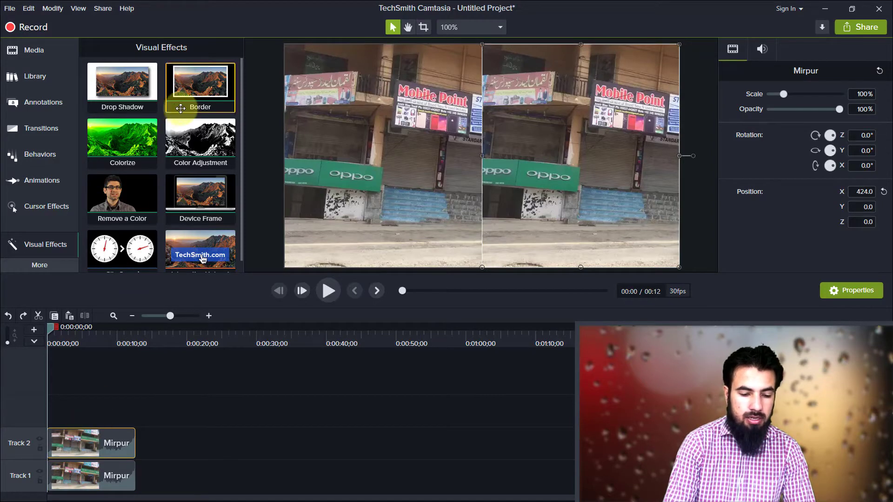
{"action": "left_click_drag", "start_coordinate": [200, 141], "coordinate": [236, 152]}
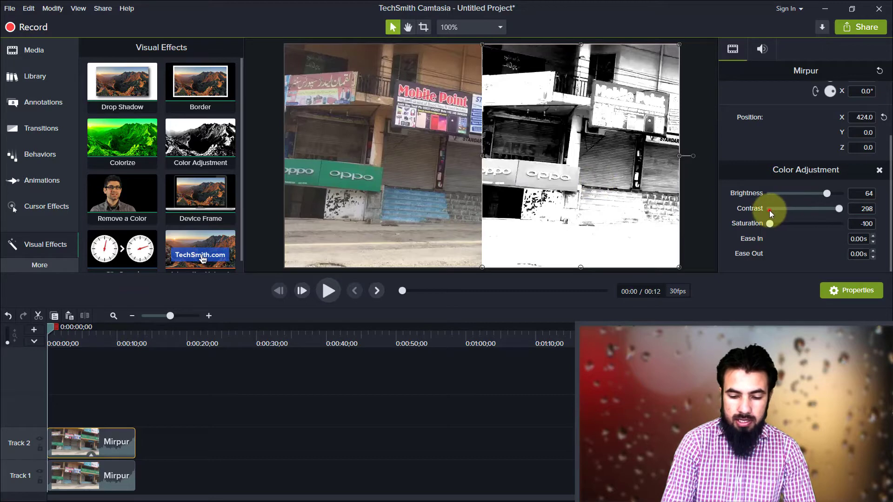
Step: Tune the Track 2 clip's color adjustment to brightness 16, contrast 85 and saturation 13
{"action": "left_click", "coordinate": [769, 210]}
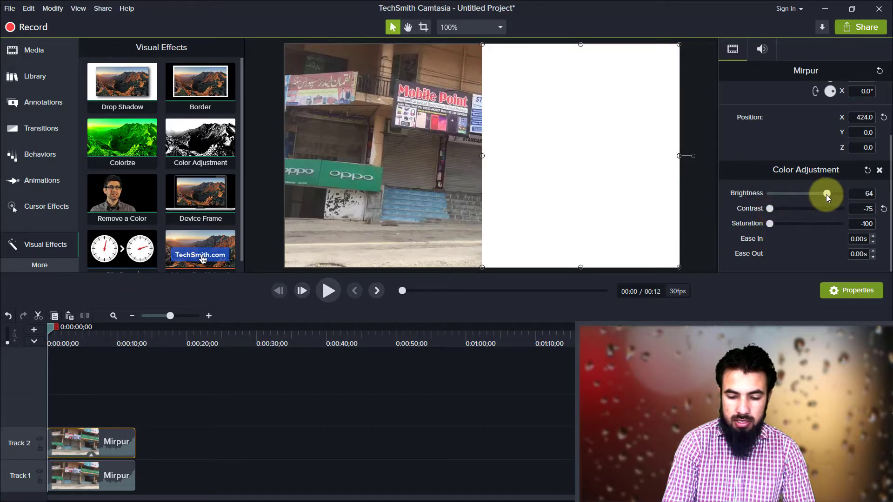
{"action": "left_click_drag", "start_coordinate": [825, 194], "coordinate": [783, 225]}
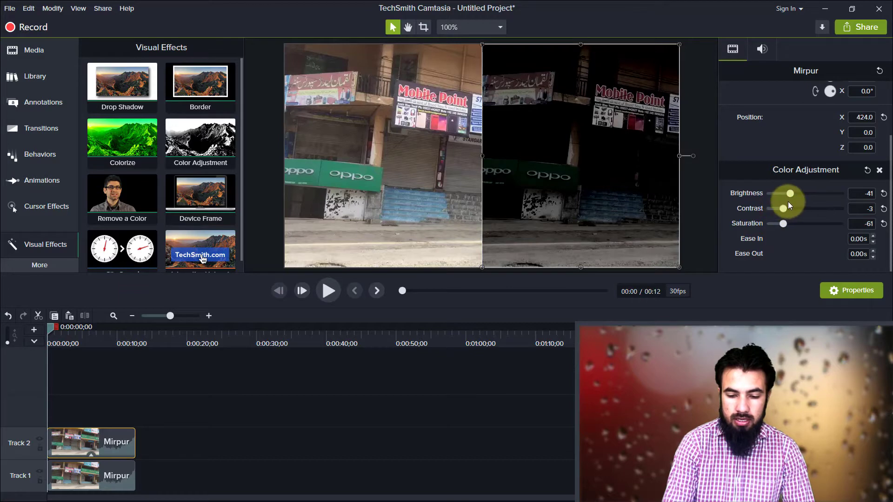
{"action": "left_click_drag", "start_coordinate": [791, 192], "coordinate": [790, 226]}
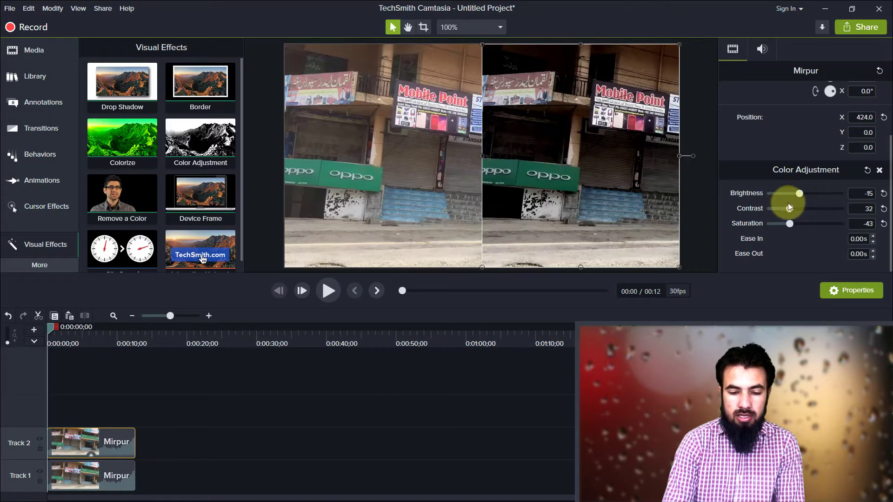
{"action": "mouse_move", "coordinate": [796, 196]}
{"action": "left_mouse_down"}
{"action": "mouse_move", "coordinate": [808, 194]}
{"action": "mouse_move", "coordinate": [794, 211]}
{"action": "left_mouse_up"}
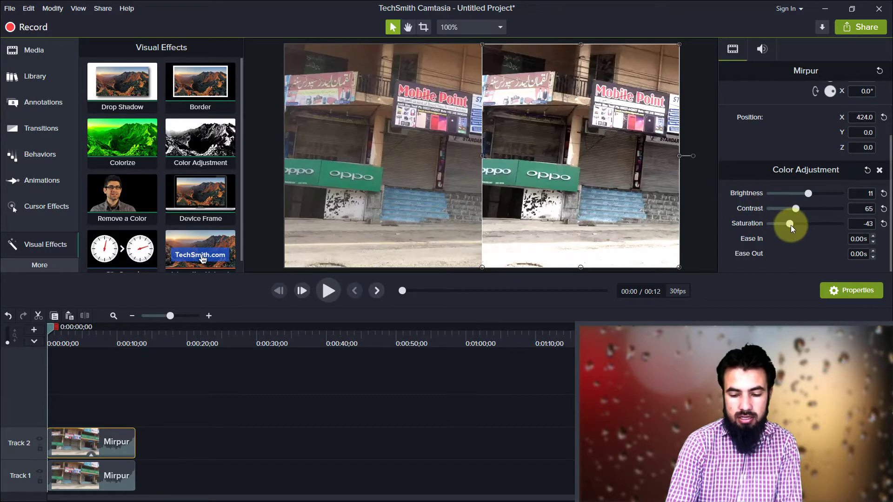
{"action": "left_click_drag", "start_coordinate": [791, 225], "coordinate": [805, 225]}
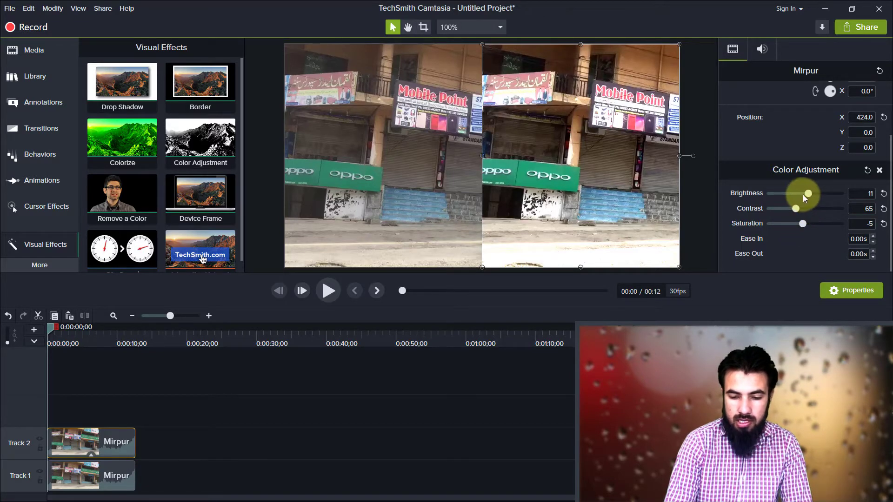
{"action": "left_click_drag", "start_coordinate": [808, 194], "coordinate": [807, 225]}
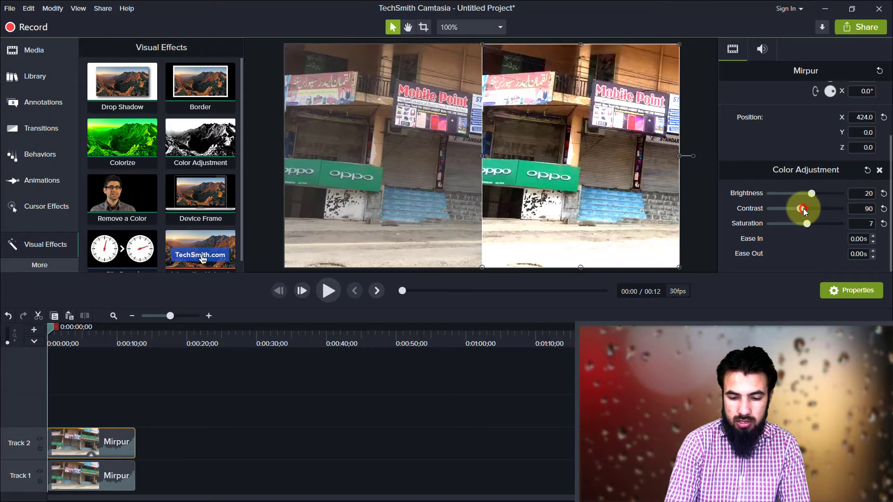
{"action": "left_click_drag", "start_coordinate": [802, 208], "coordinate": [804, 209]}
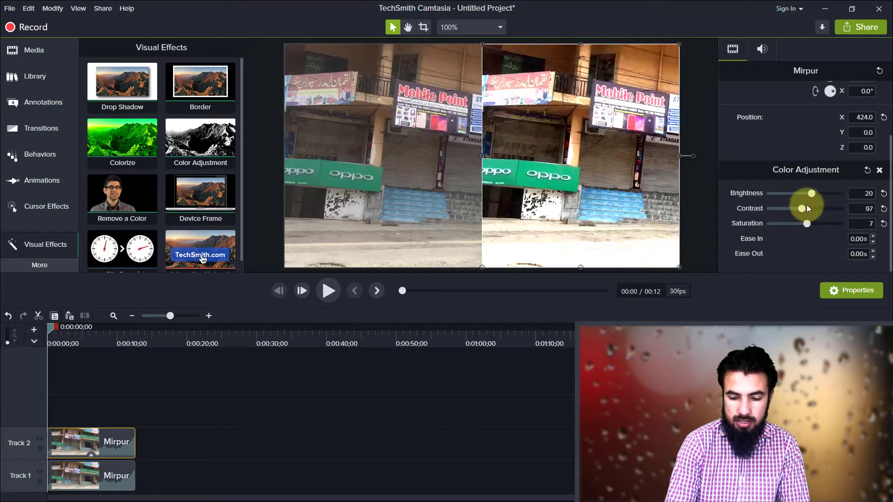
{"action": "left_click_drag", "start_coordinate": [810, 194], "coordinate": [811, 194]}
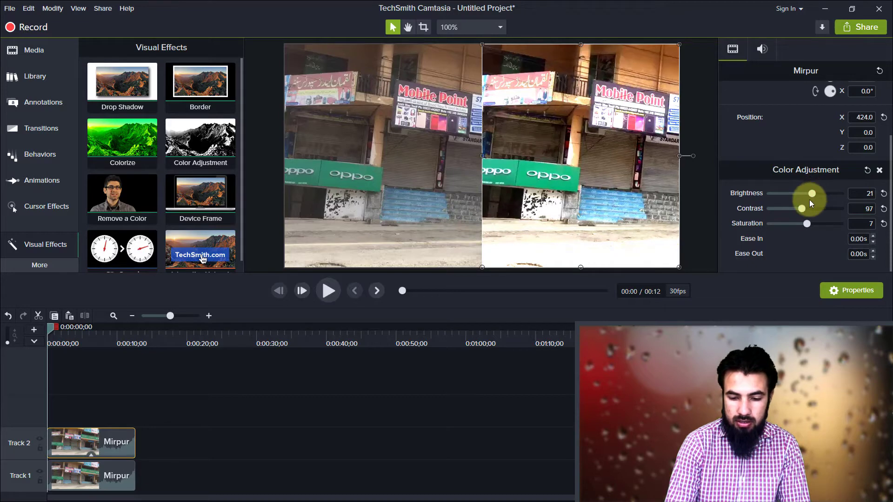
{"action": "mouse_move", "coordinate": [803, 207]}
{"action": "left_mouse_down"}
{"action": "mouse_move", "coordinate": [809, 224]}
{"action": "mouse_move", "coordinate": [811, 194]}
{"action": "left_mouse_up"}
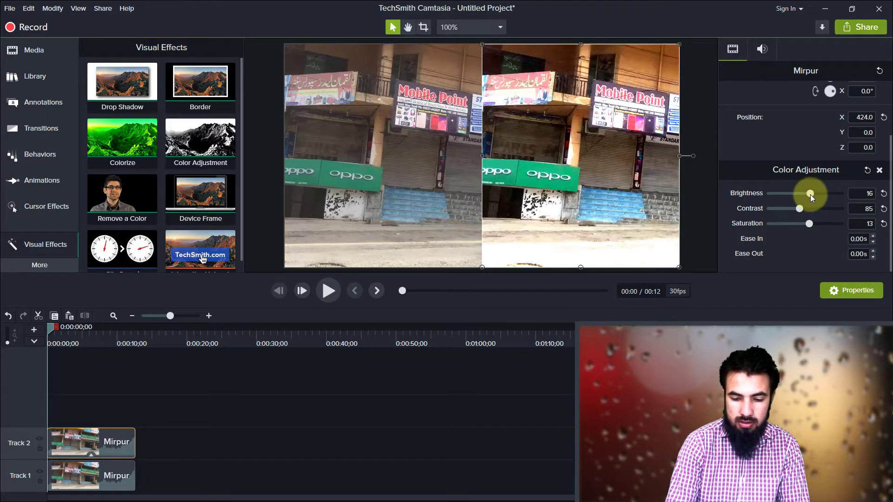
{"action": "left_click_drag", "start_coordinate": [810, 195], "coordinate": [809, 193]}
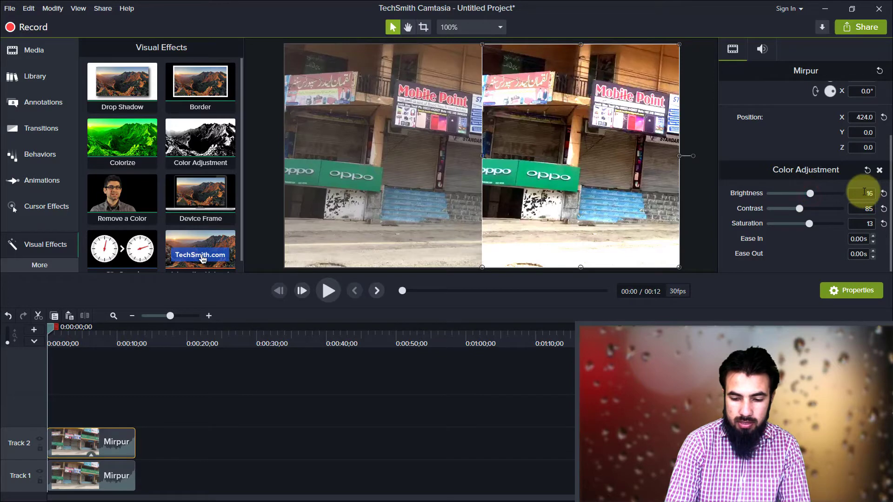
Step: Set the brightness of the Track 2 clip's color adjustment to 17
{"action": "left_click", "coordinate": [864, 192]}
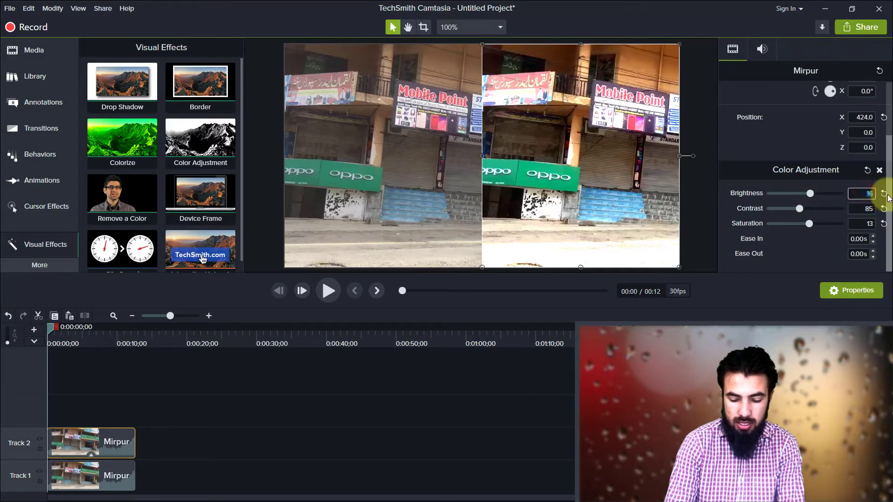
{"action": "type", "text": "1"}
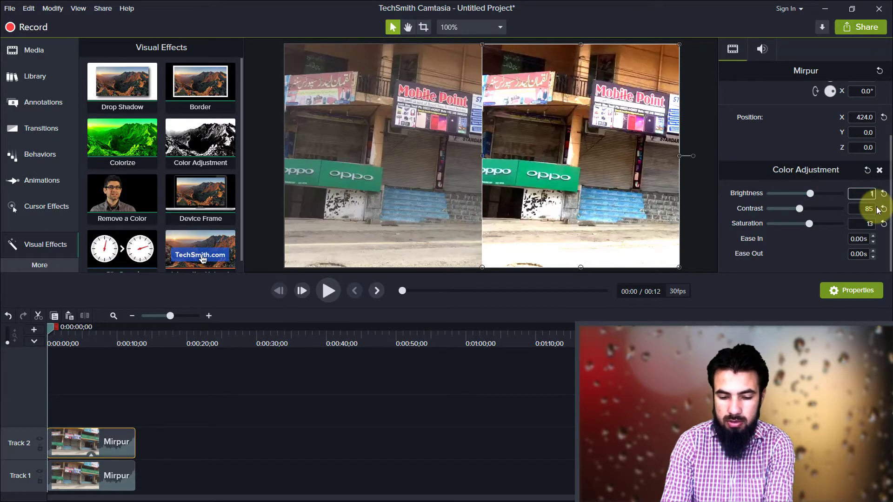
{"action": "type", "text": "7"}
{"action": "left_click", "coordinate": [832, 237]}
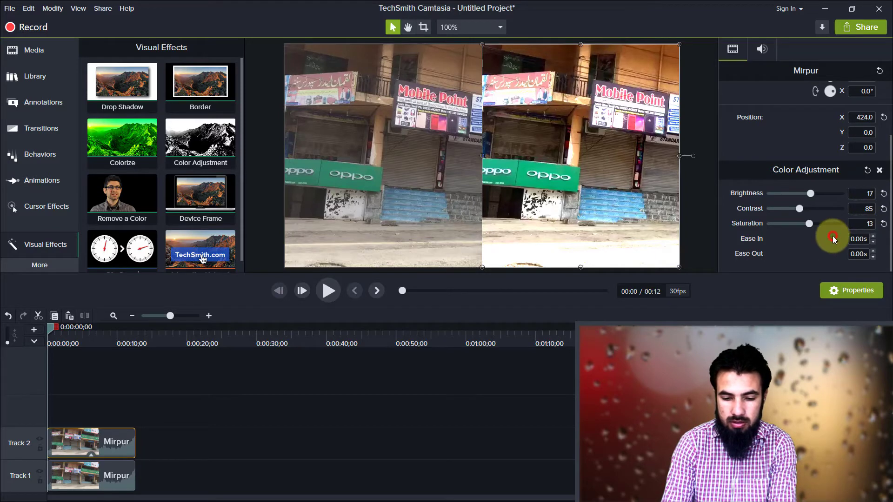
Step: Try a contrast of 86 for the Track 2 clip's color adjustment, and set it back to 85
{"action": "left_click", "coordinate": [844, 212]}
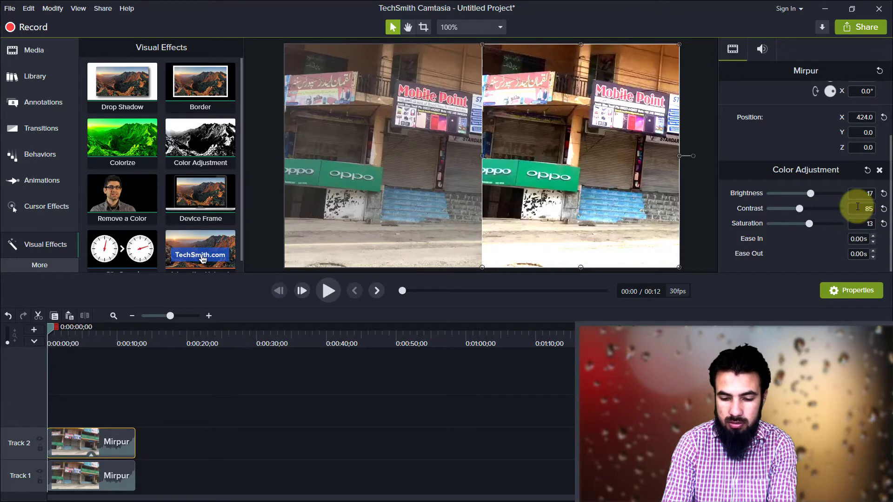
{"action": "left_click", "coordinate": [857, 207]}
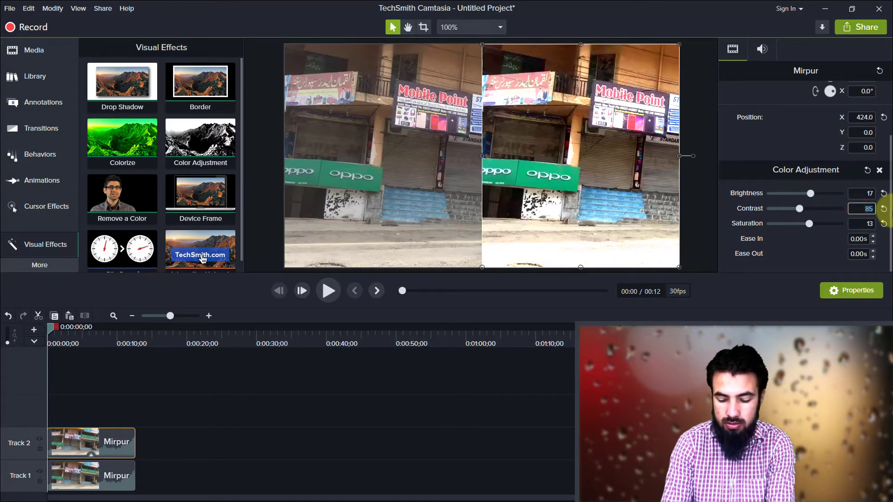
{"action": "type", "text": "86"}
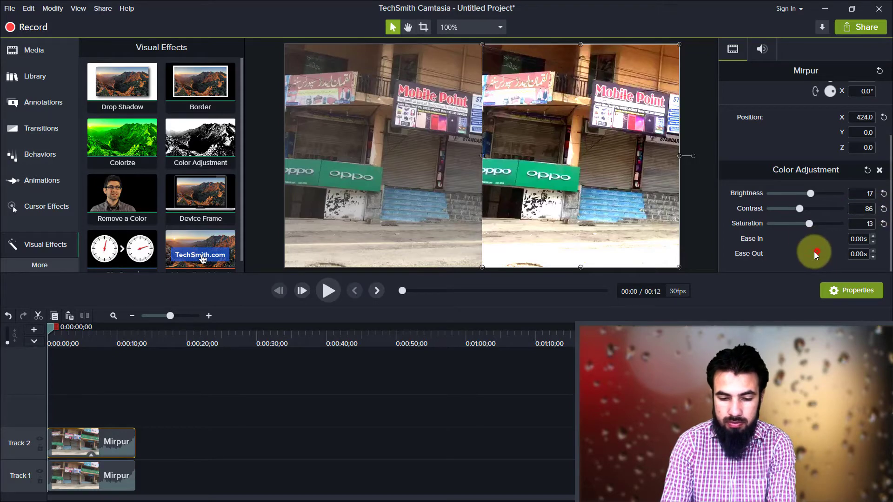
{"action": "left_click", "coordinate": [815, 253]}
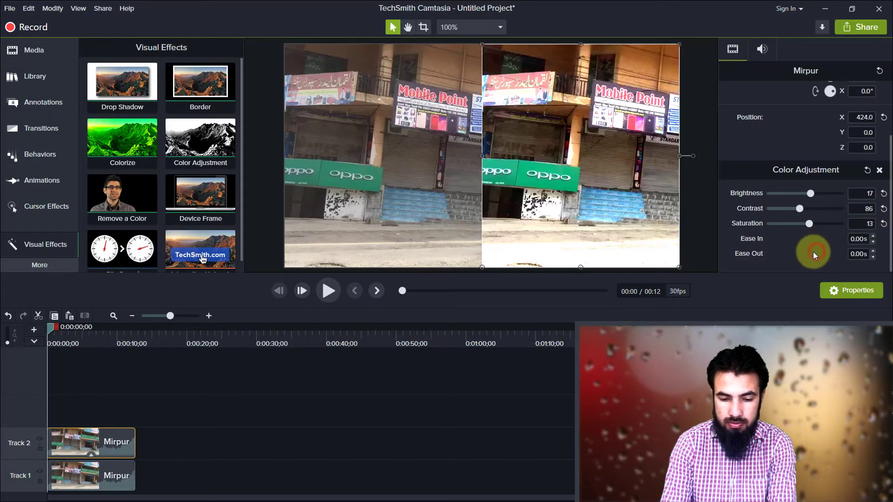
{"action": "left_click", "coordinate": [863, 208]}
{"action": "type", "text": "85"}
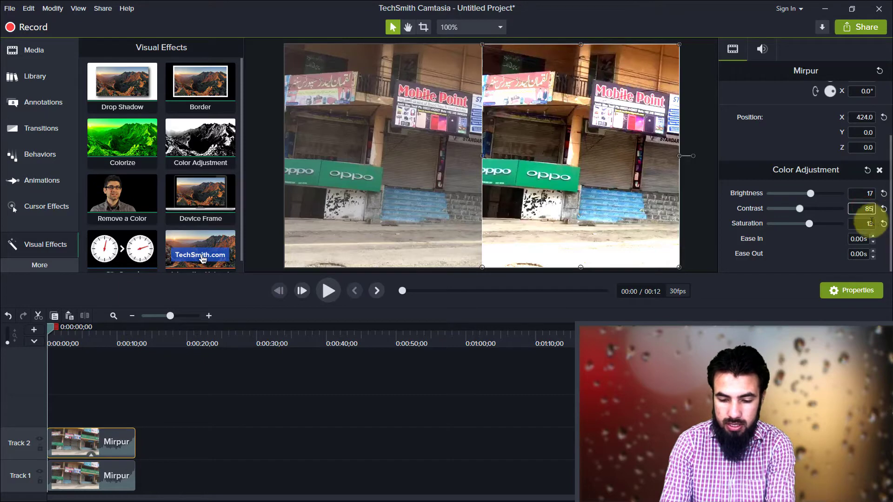
Step: Play the side-by-side preview to compare the corrected Mirpur clip with the original
{"action": "left_click", "coordinate": [808, 252]}
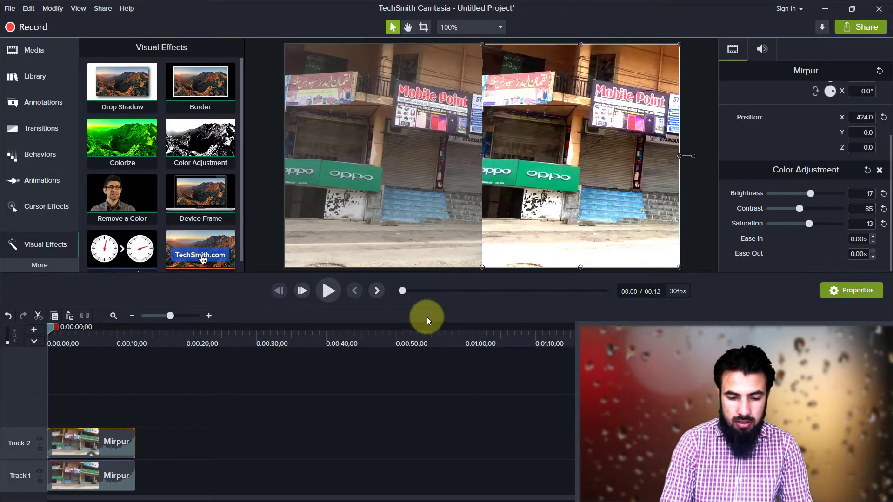
{"action": "left_click", "coordinate": [328, 296]}
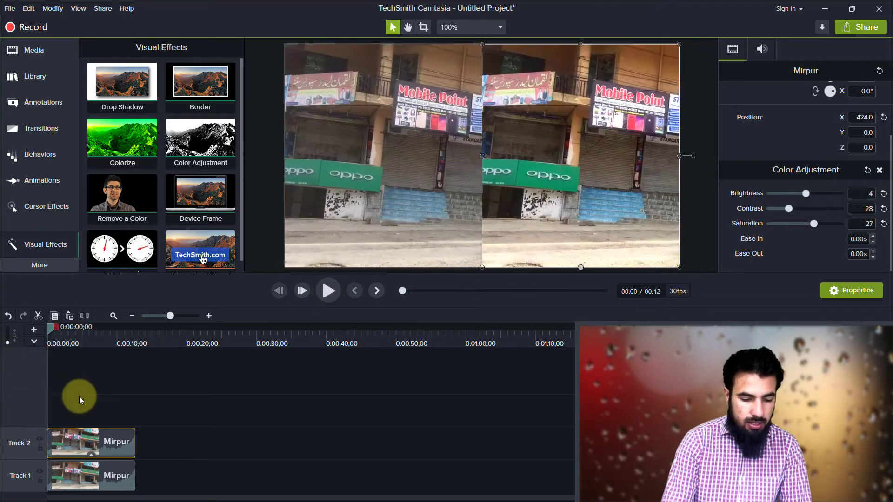
{"action": "left_click", "coordinate": [79, 397]}
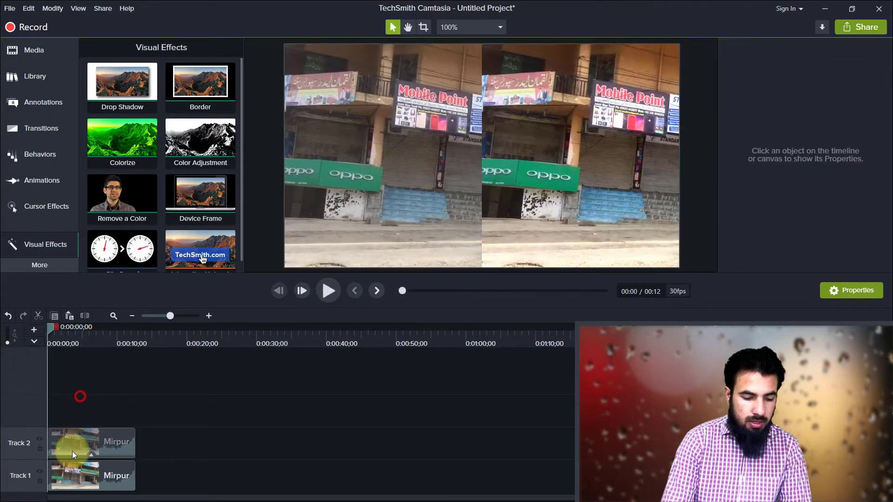
Step: Add the Colorize visual effect to the Mirpur clip on Track 2
{"action": "left_click", "coordinate": [72, 451]}
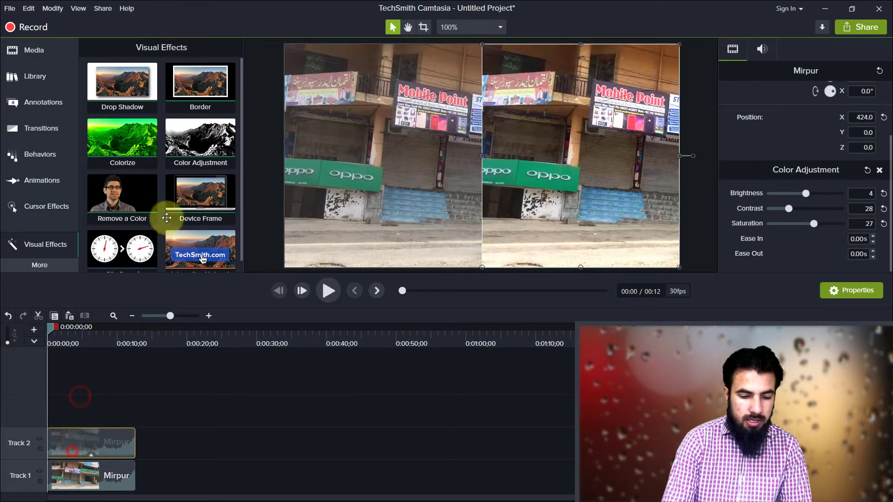
{"action": "right_click", "coordinate": [134, 150]}
{"action": "left_click", "coordinate": [164, 157]}
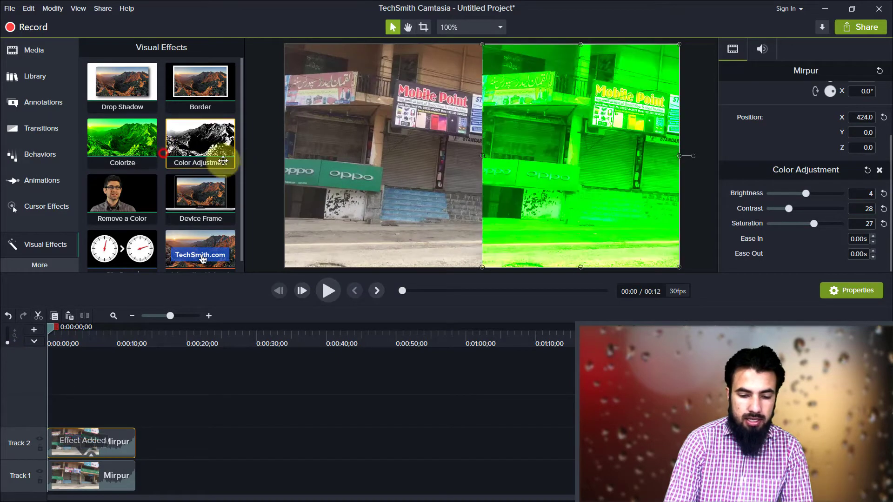
Step: Set the Track 2 clip's Colorize color to olive green and its amount to 6%
{"action": "scroll", "coordinate": [832, 197], "scroll_direction": "down", "scroll_amount": 3}
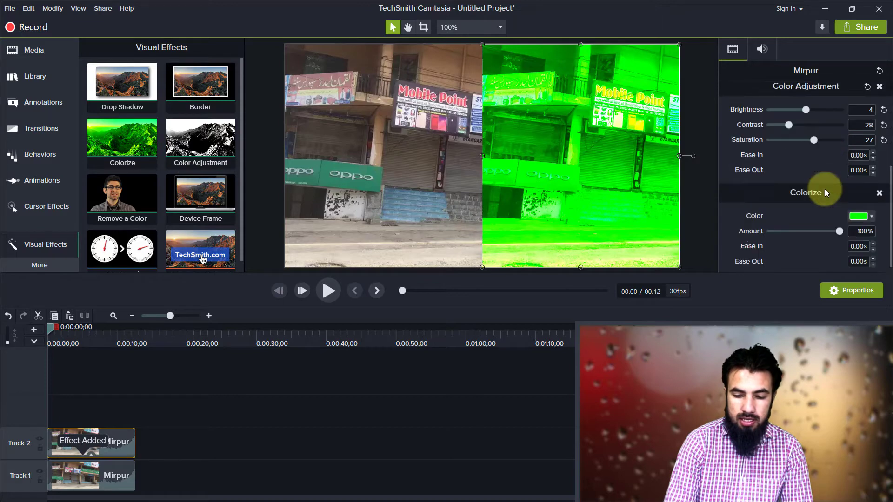
{"action": "left_click", "coordinate": [872, 217]}
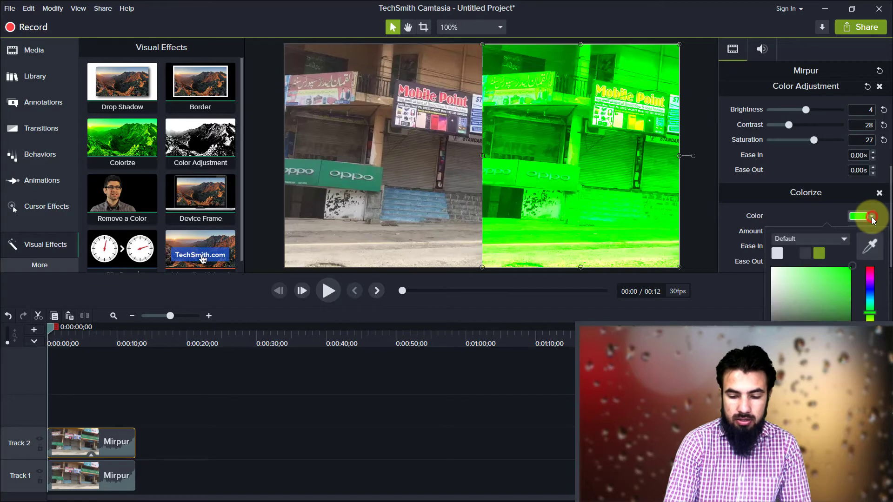
{"action": "left_click", "coordinate": [820, 252]}
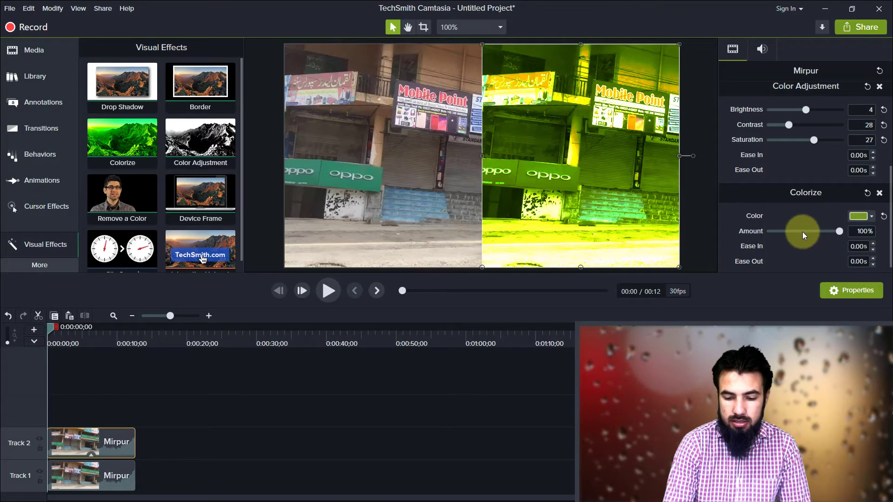
{"action": "left_click_drag", "start_coordinate": [802, 232], "coordinate": [774, 230]}
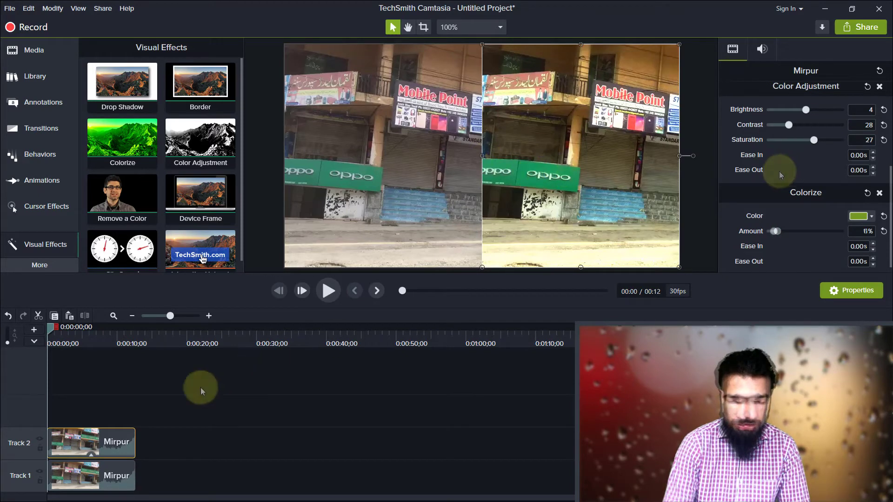
Step: Play the preview to compare the colorized clip with the original, and pause it partway through
{"action": "left_click", "coordinate": [185, 393]}
{"action": "left_click", "coordinate": [334, 298]}
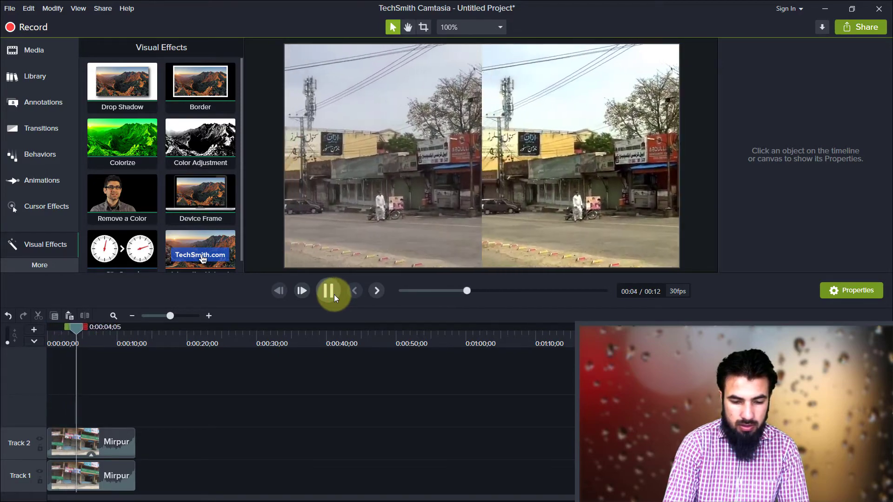
{"action": "left_click", "coordinate": [334, 294]}
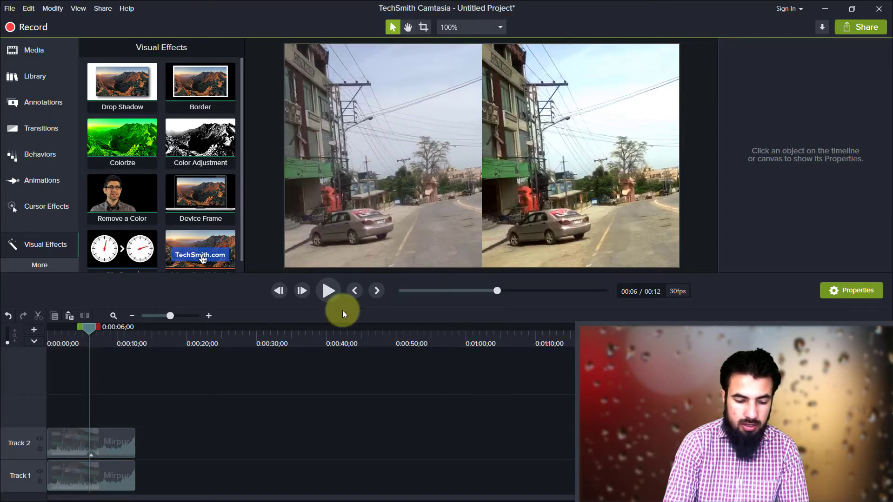
Step: Enlarge the canvas view to 125% and scrub the timeline to 0:00:11;04 to examine the Track 2 clip's colors against the original
{"action": "left_click", "coordinate": [81, 450]}
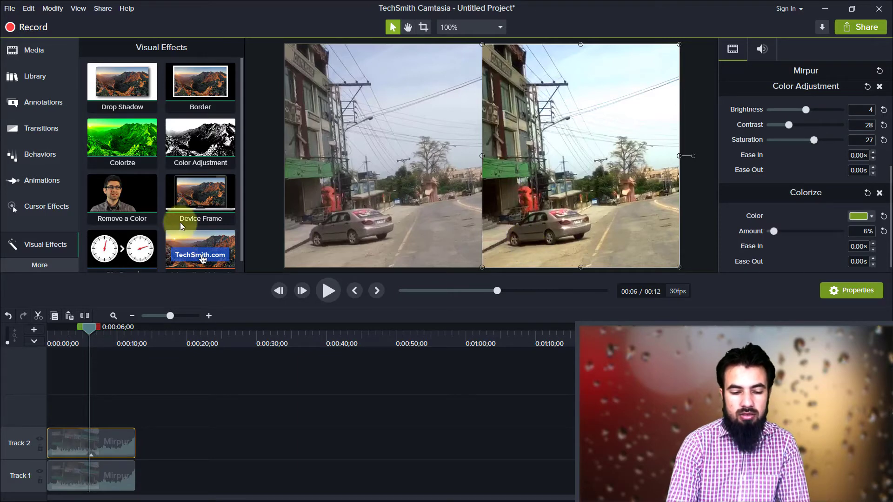
{"action": "scroll", "coordinate": [250, 183], "scroll_direction": "down", "scroll_amount": 1}
{"action": "scroll", "coordinate": [508, 222], "scroll_direction": "up", "scroll_amount": 1}
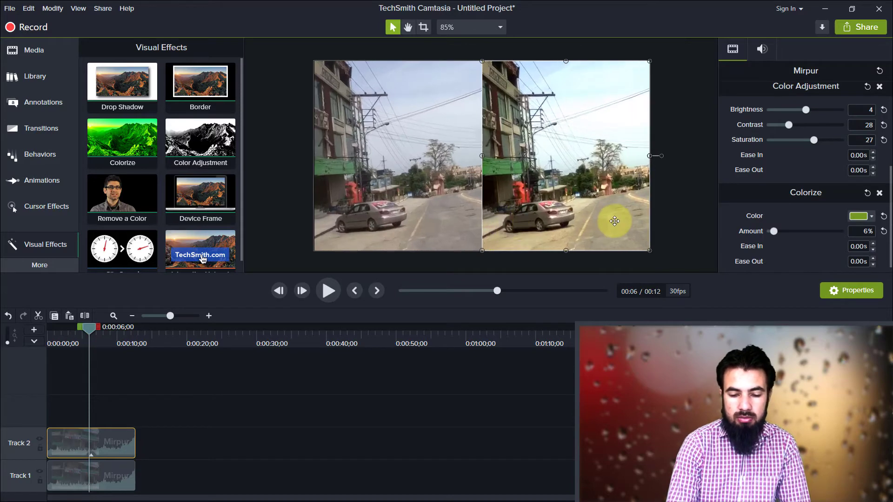
{"action": "scroll", "coordinate": [612, 219], "scroll_direction": "up", "scroll_amount": 2}
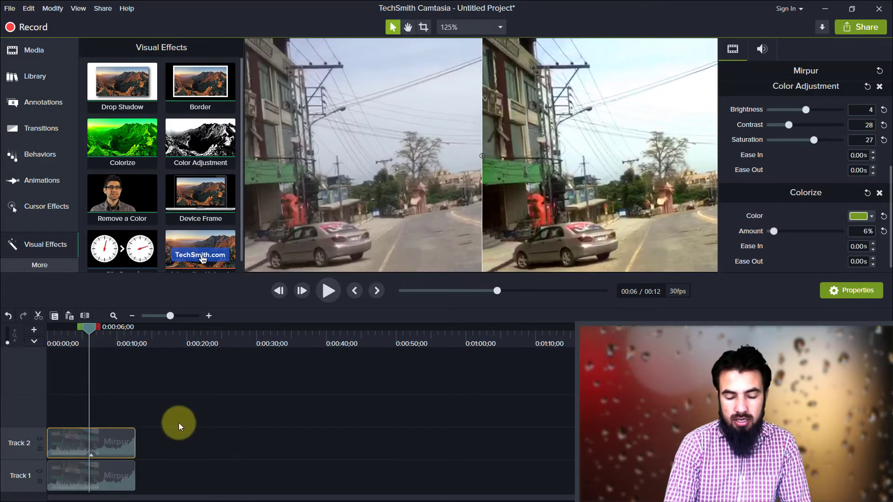
{"action": "left_click_drag", "start_coordinate": [93, 334], "coordinate": [124, 328]}
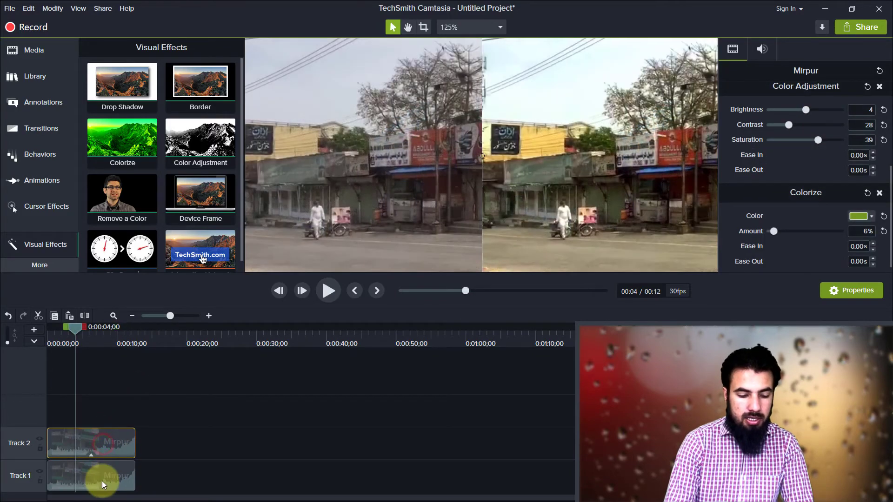
Step: Delete the original Mirpur clip from Track 1 and place the corrected clip on the left half of the canvas
{"action": "left_click", "coordinate": [103, 481]}
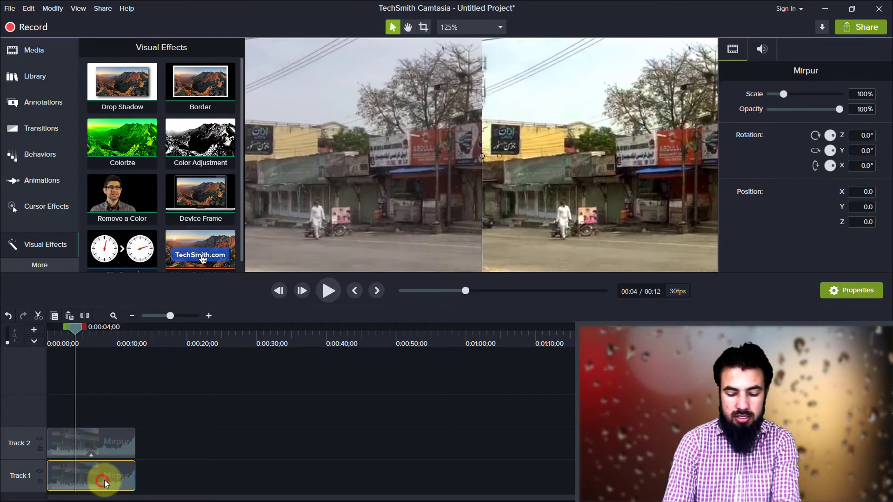
{"action": "key", "text": "Delete"}
{"action": "left_click_drag", "start_coordinate": [600, 146], "coordinate": [364, 168]}
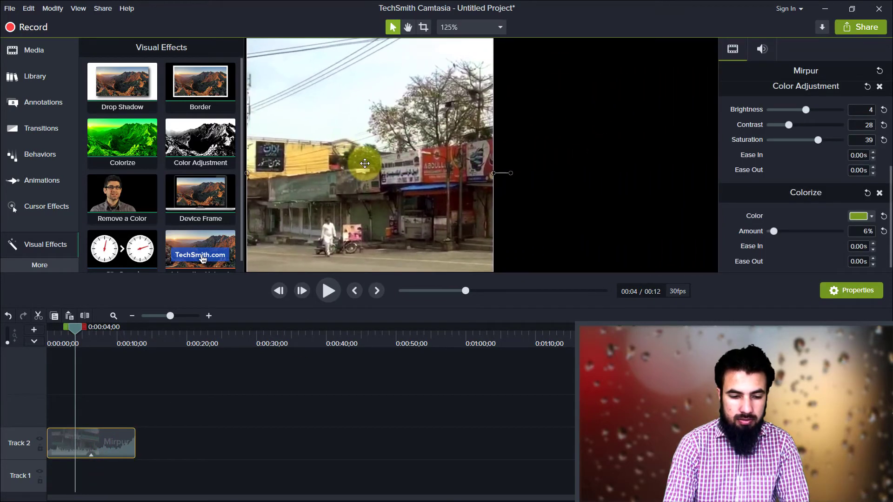
{"action": "left_click", "coordinate": [471, 27]}
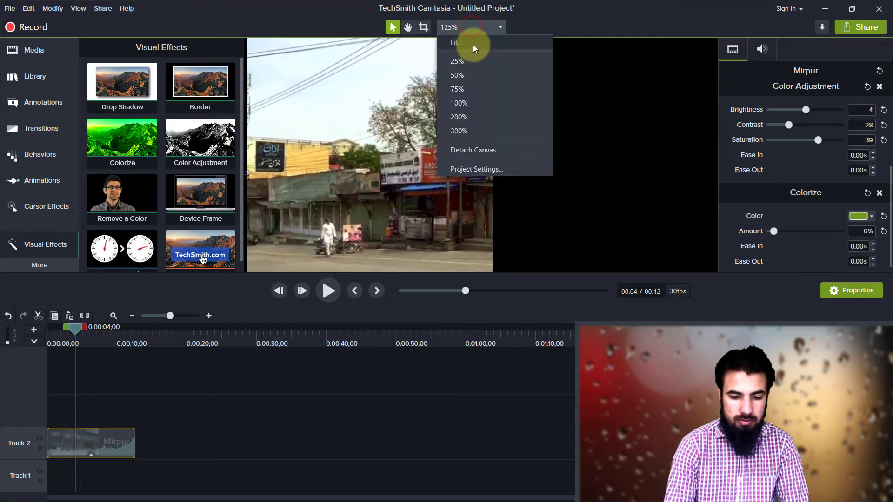
{"action": "left_click", "coordinate": [473, 45]}
{"action": "left_click_drag", "start_coordinate": [419, 132], "coordinate": [417, 102]}
Step: Extend the corrected clip's crop to the full frame so it fills the canvas, and move the clip down to Track 1
{"action": "key", "text": "alt"}
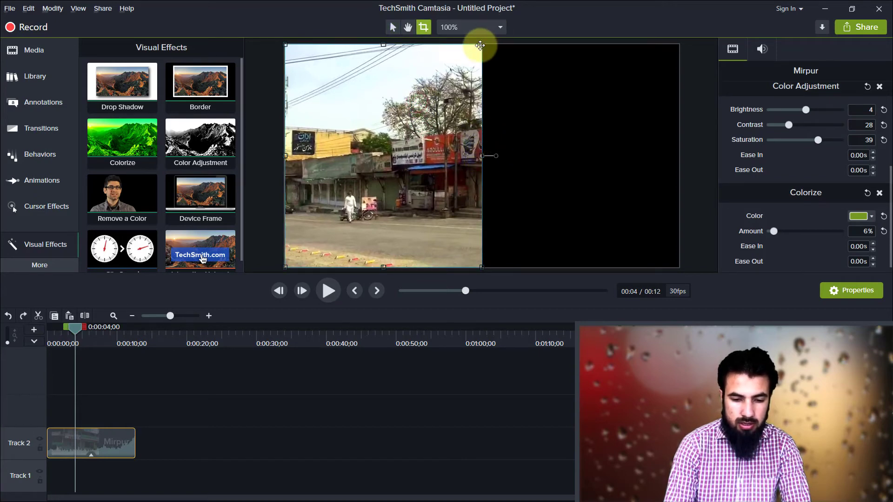
{"action": "left_click_drag", "start_coordinate": [479, 45], "coordinate": [684, 40]}
{"action": "key", "text": "Escape"}
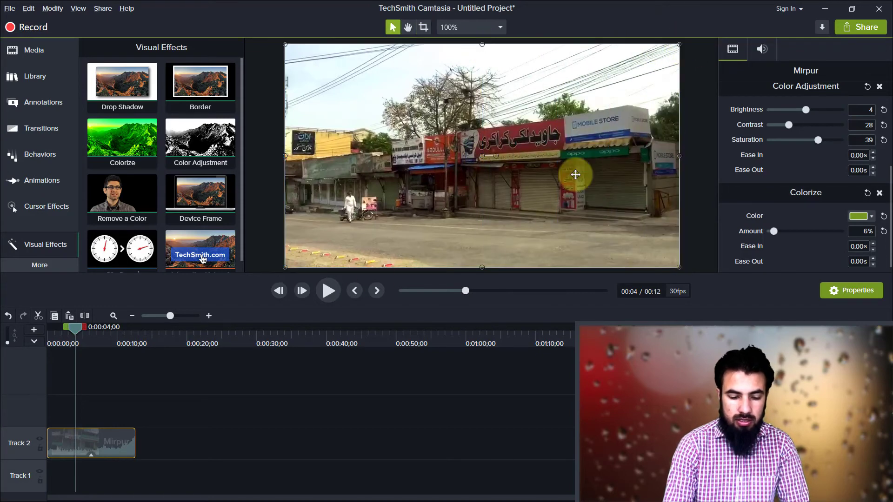
{"action": "left_click", "coordinate": [163, 427]}
{"action": "left_click_drag", "start_coordinate": [117, 436], "coordinate": [105, 477]}
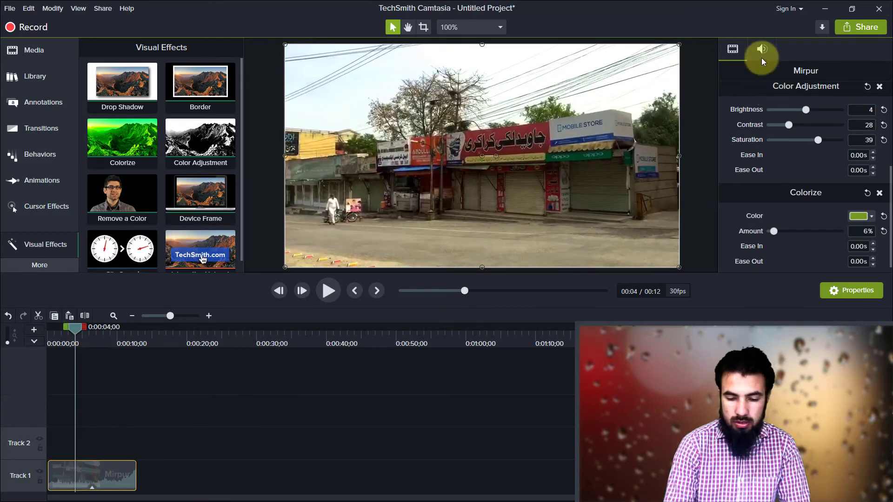
Step: Set the Mirpur clip's audio gain to 0% and align the clip with the start of the timeline
{"action": "left_click", "coordinate": [762, 55]}
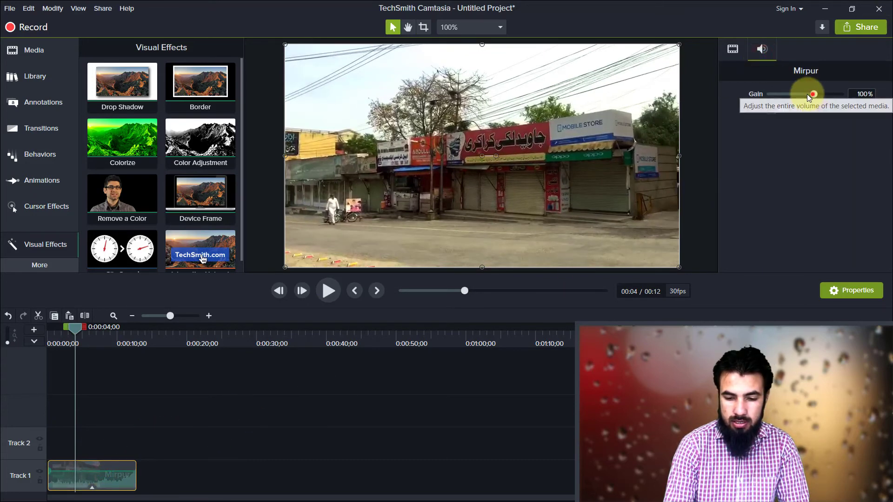
{"action": "left_click_drag", "start_coordinate": [812, 95], "coordinate": [768, 95]}
{"action": "left_click_drag", "start_coordinate": [83, 484], "coordinate": [76, 484]}
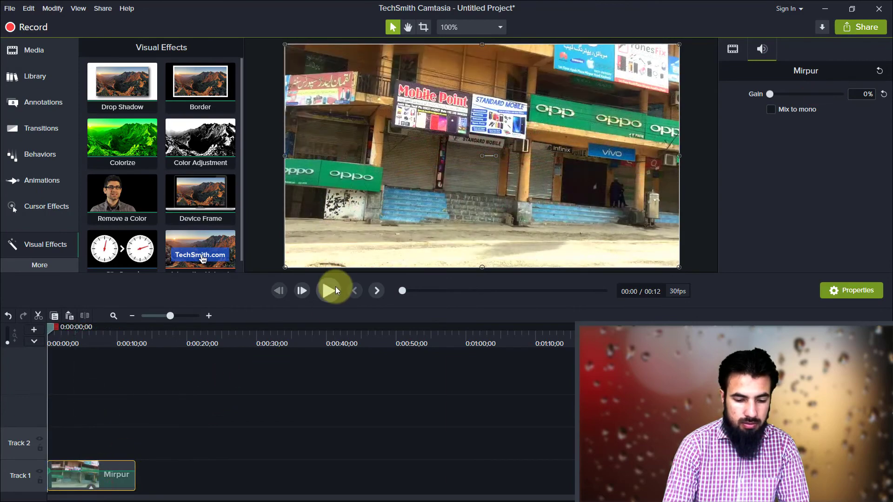
Step: Play the muted, color-corrected clip from the start to review it, and clear the selection
{"action": "left_click", "coordinate": [335, 288]}
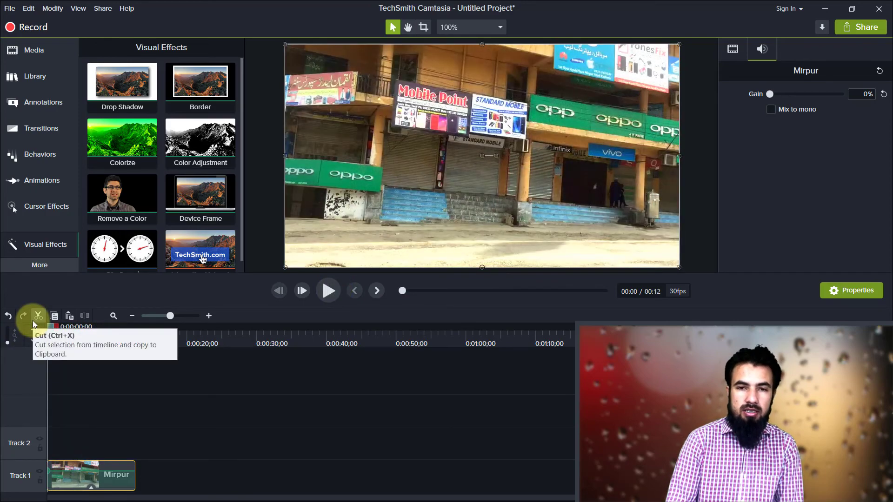
{"action": "left_click", "coordinate": [253, 367]}
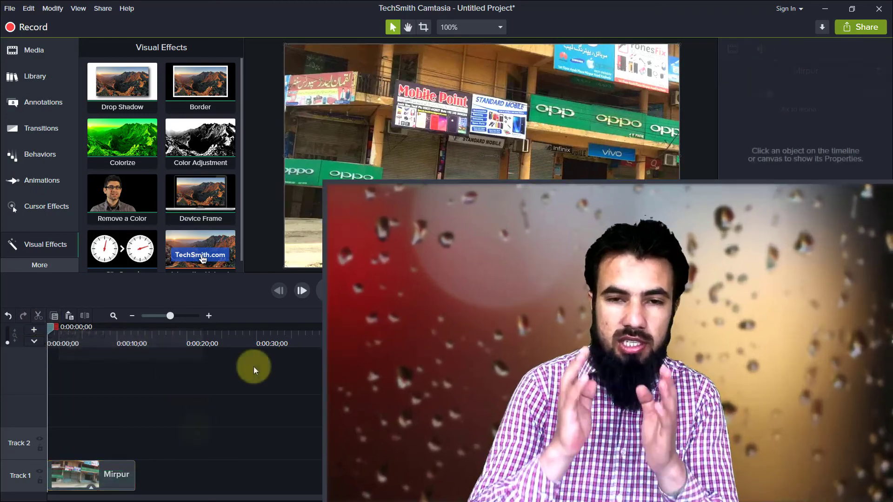